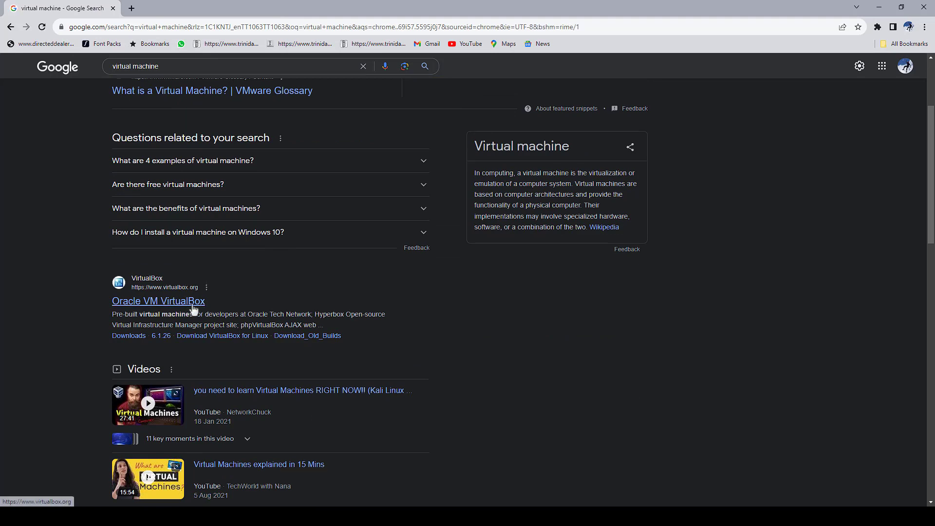
Go to the VirtualBox downloads page and start downloading the 7.0.10 Windows hosts installer
left_click(194, 308)
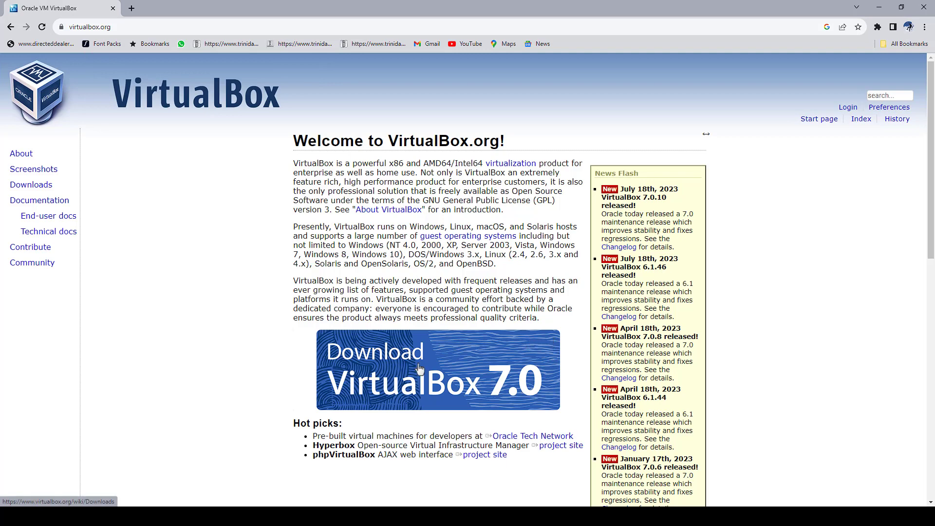
left_click(420, 368)
triple_click(380, 265)
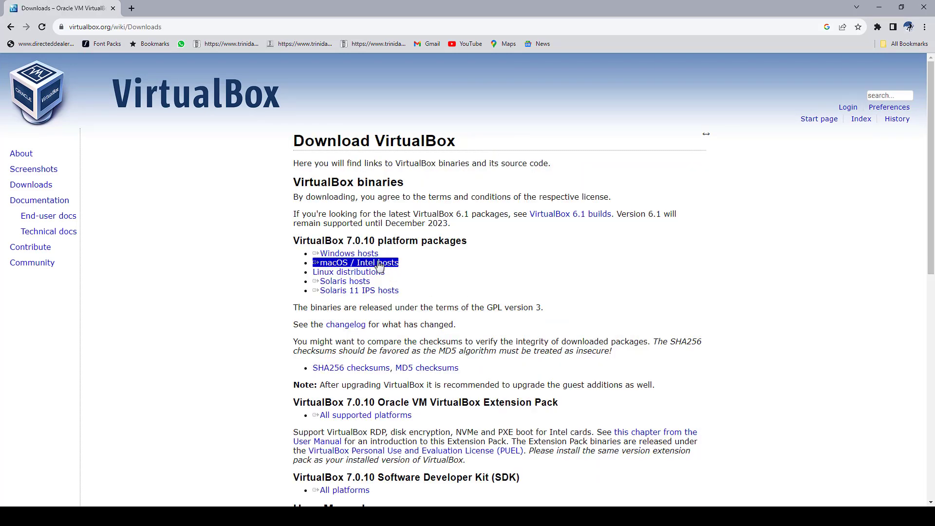
left_click(472, 283)
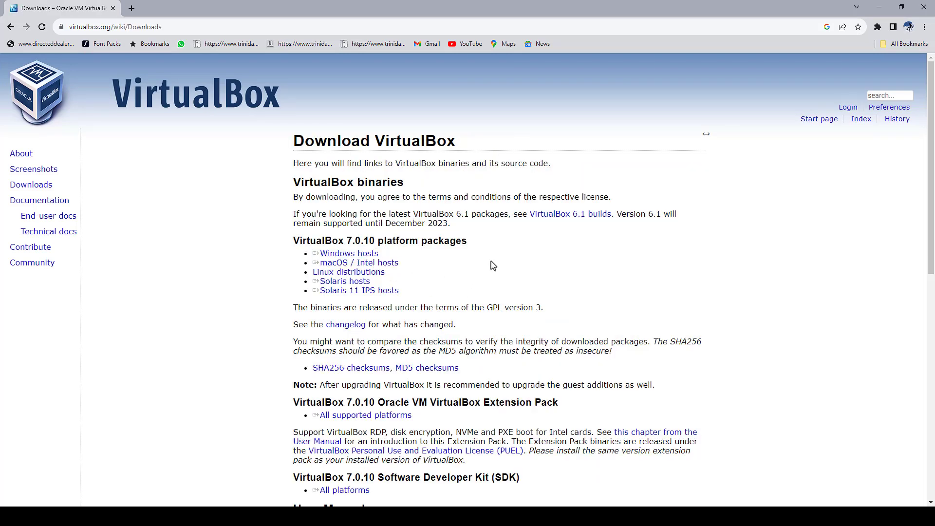
triple_click(375, 257)
left_click(367, 259)
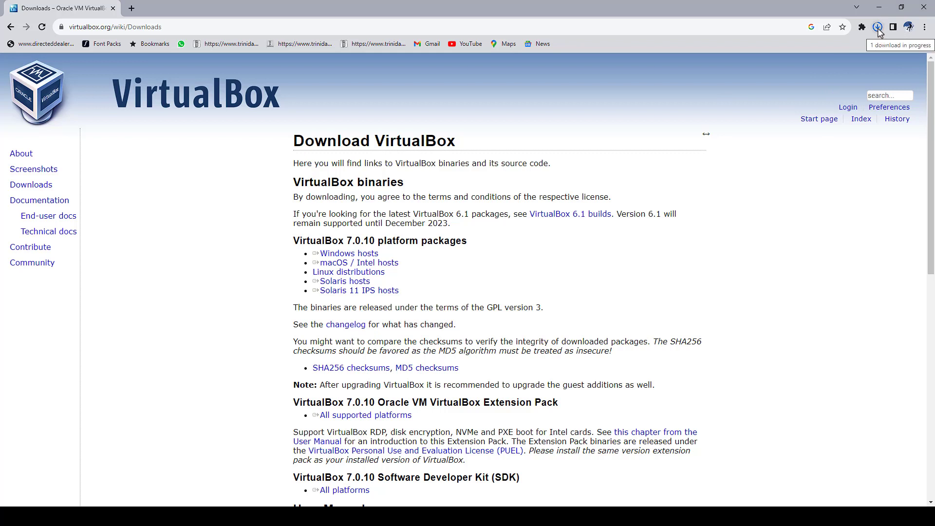
Run the downloaded 106 MB VirtualBox 7.0.10 installer from Chrome's downloads list
left_click(878, 28)
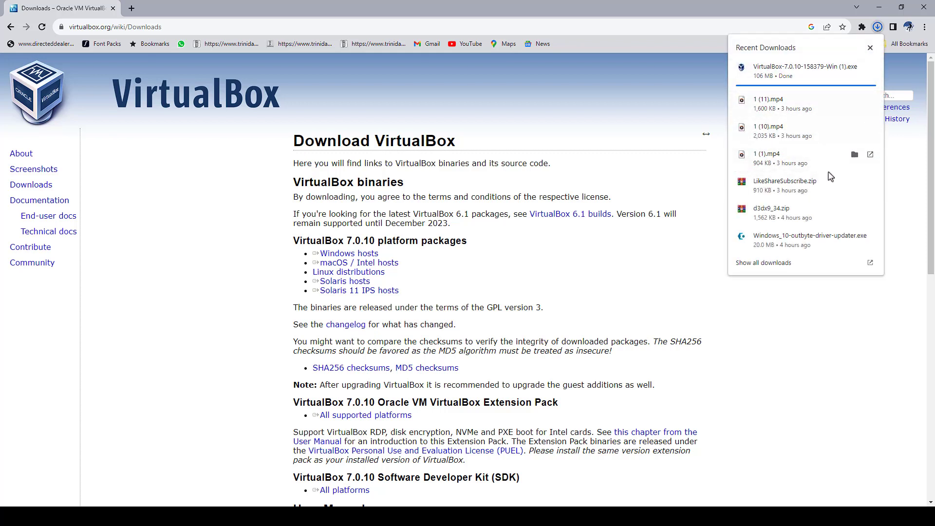
left_click(819, 73)
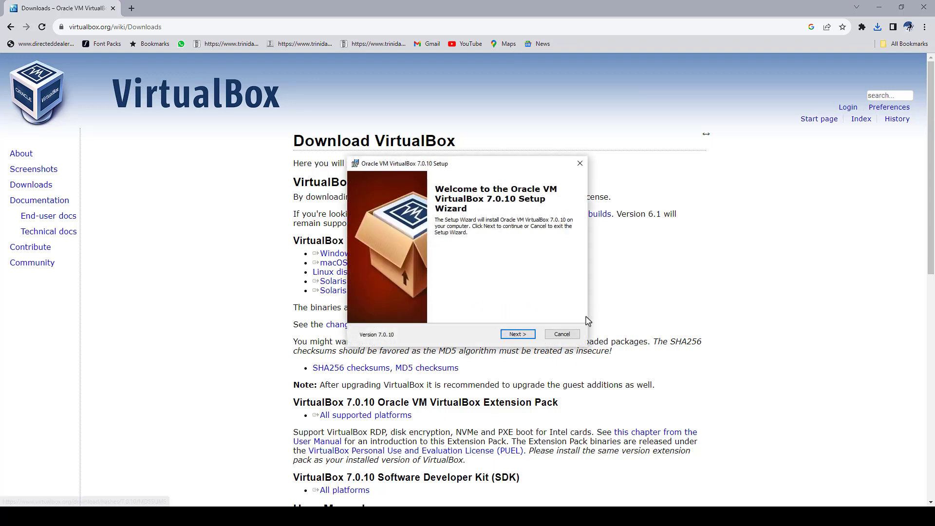
Install VirtualBox 7.0.10 with default features, accepting the network and Python warnings, then launch it
left_click(521, 335)
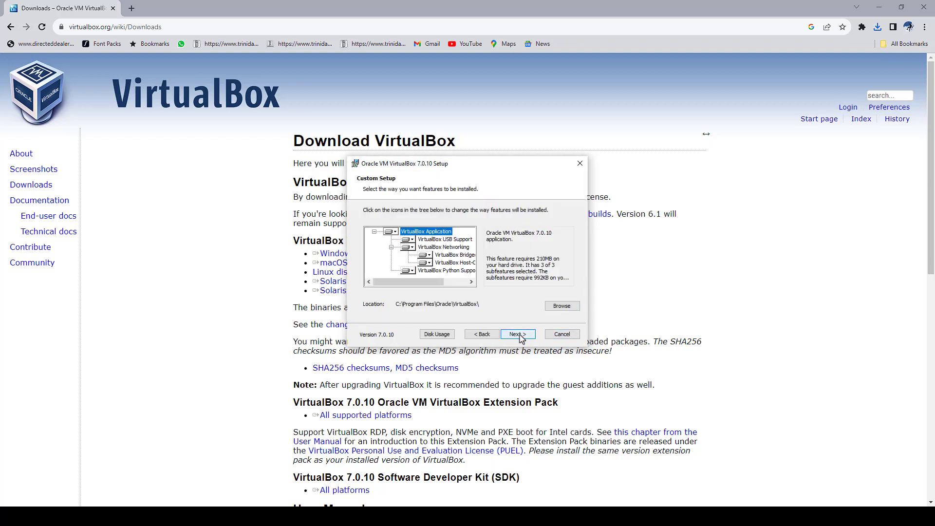
left_click(521, 336)
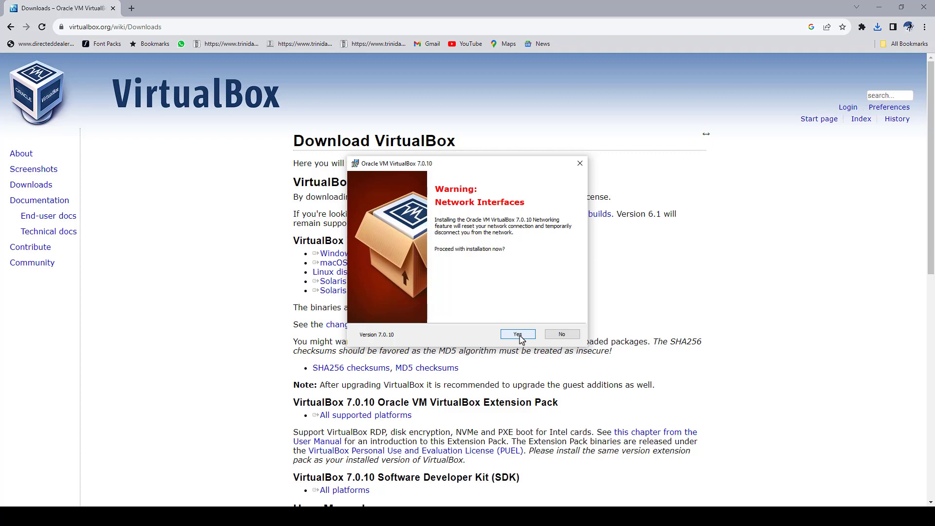
left_click(519, 335)
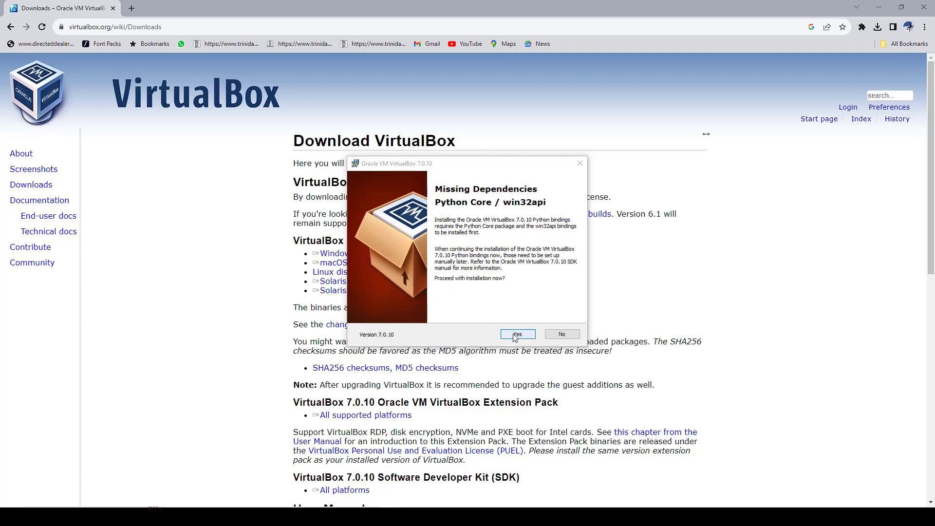
left_click(516, 336)
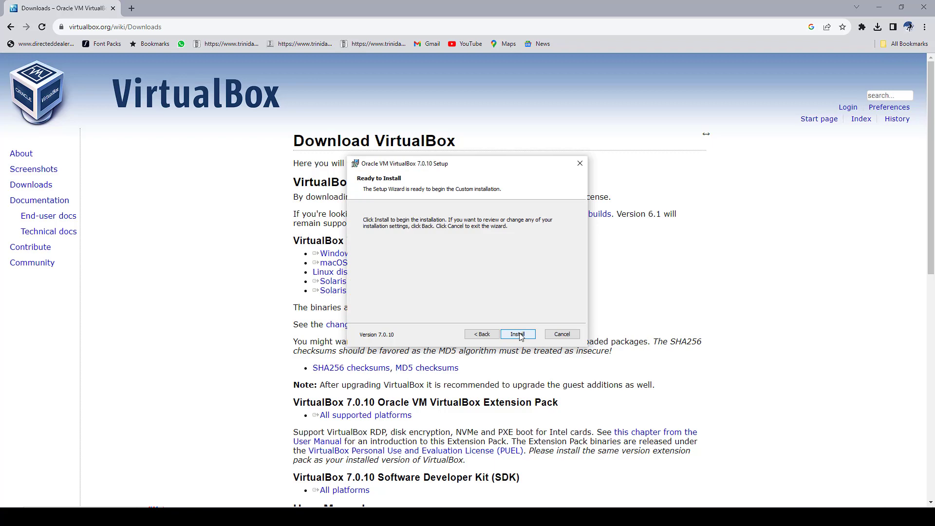
left_click(519, 335)
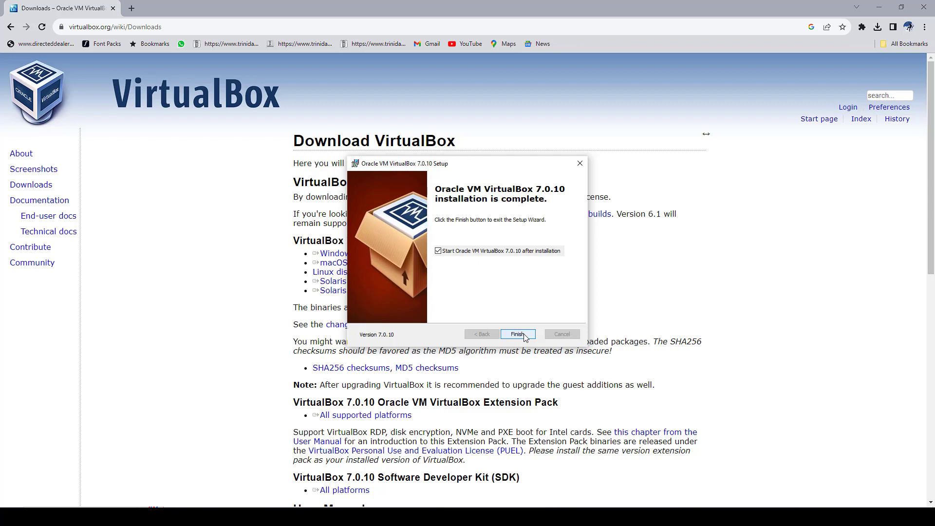
left_click(525, 337)
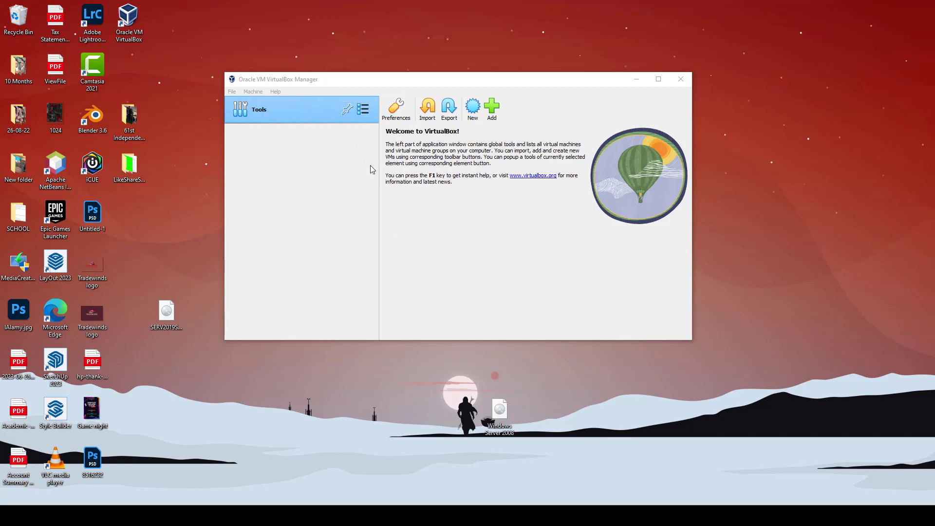
Start a new virtual machine named WindowsServer2008 so the version becomes Windows 2008 (64-bit)
left_click(251, 93)
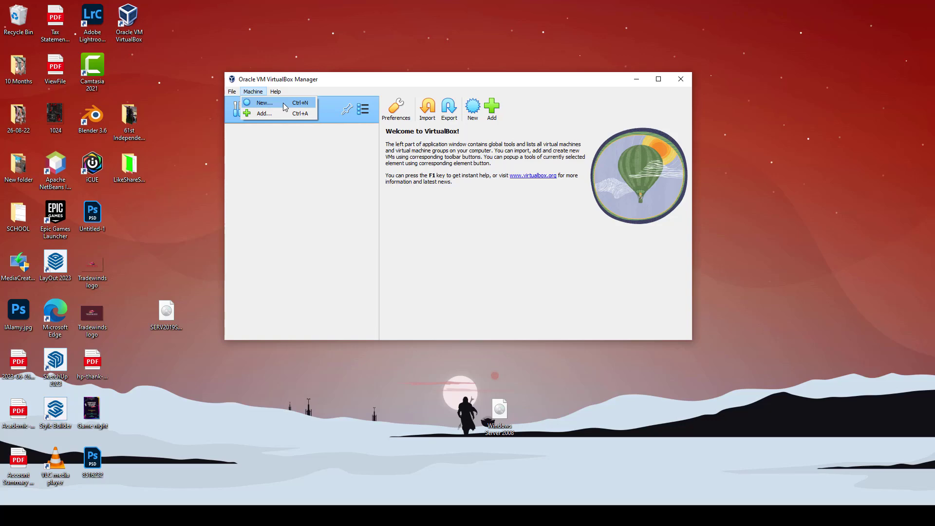
left_click(474, 114)
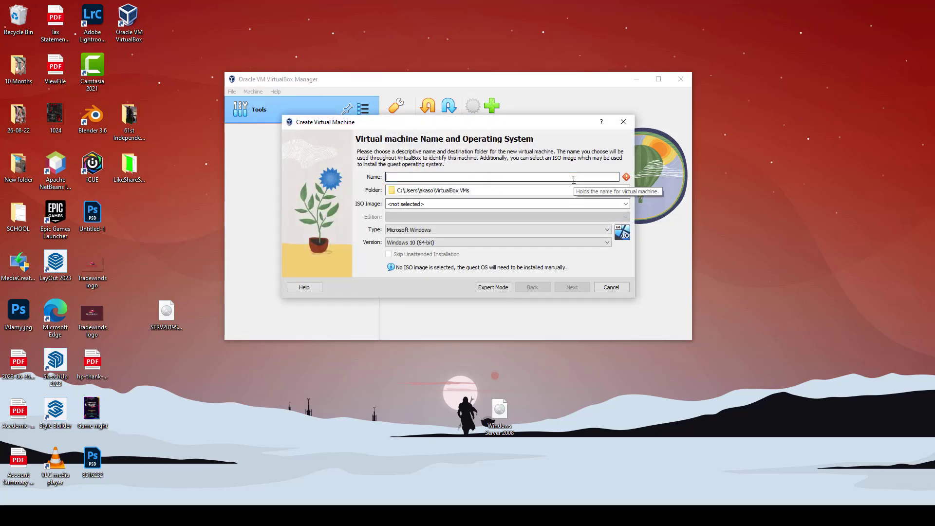
type("WindowsServer1")
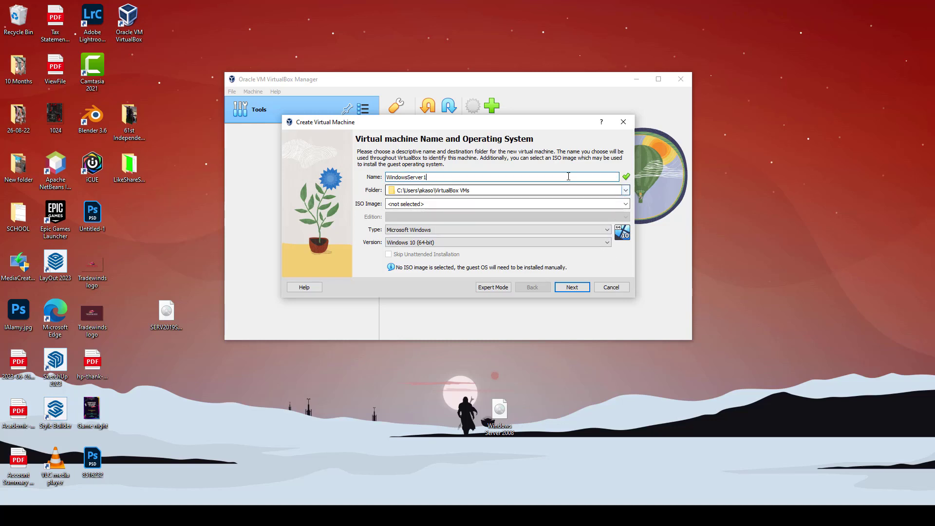
key("BackSpace")
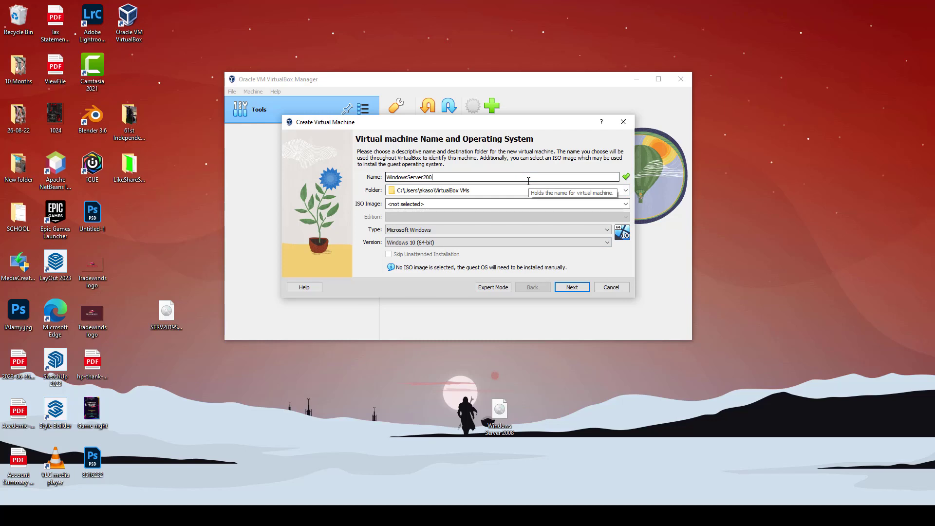
type("2008")
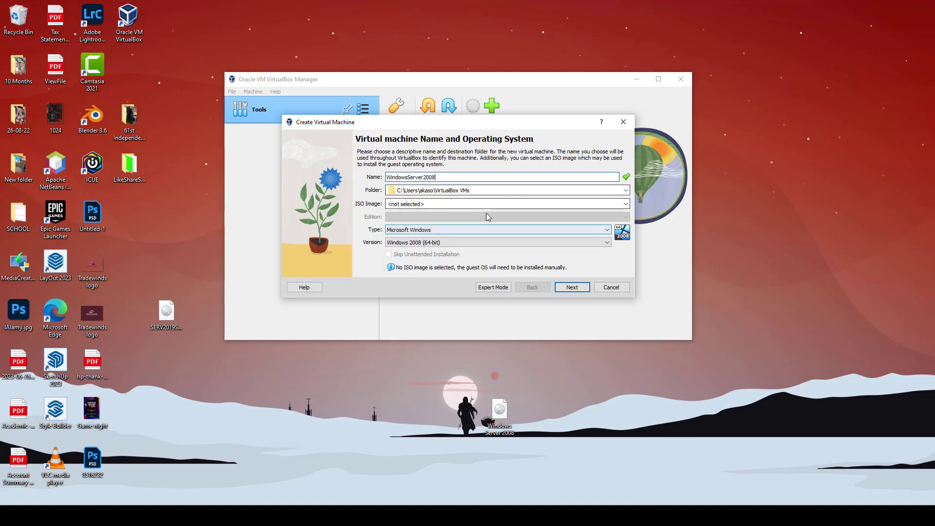
Keep the default VirtualBox VMs folder and attach the Windows Server 2008.iso image
left_click(626, 190)
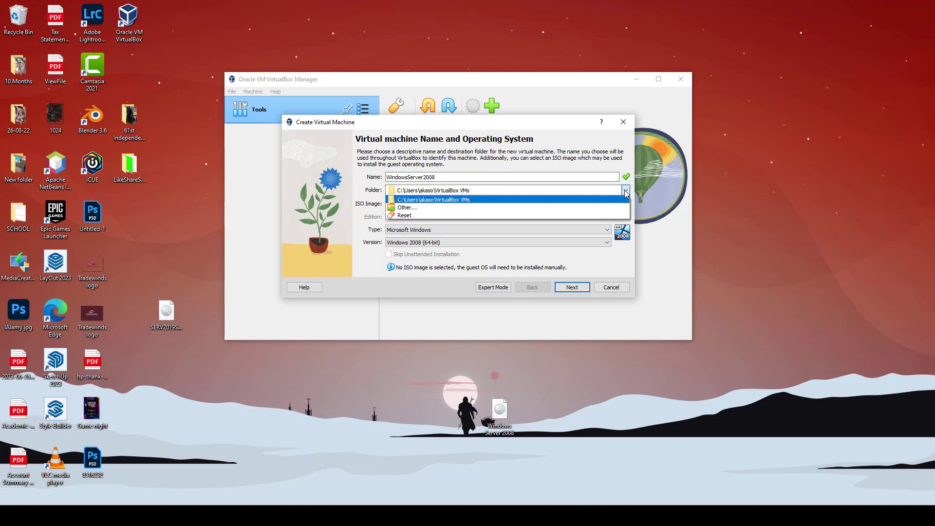
left_click(625, 199)
left_click(627, 203)
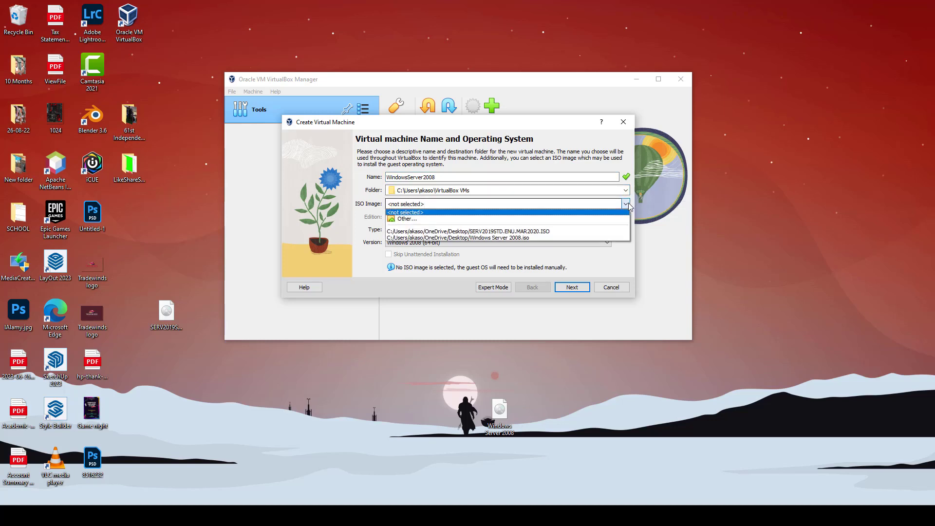
left_click(465, 220)
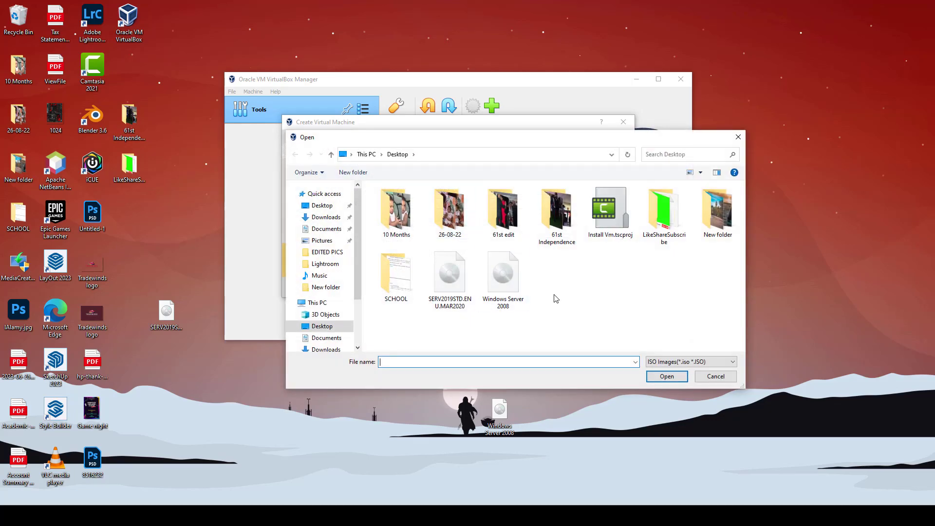
left_click(716, 377)
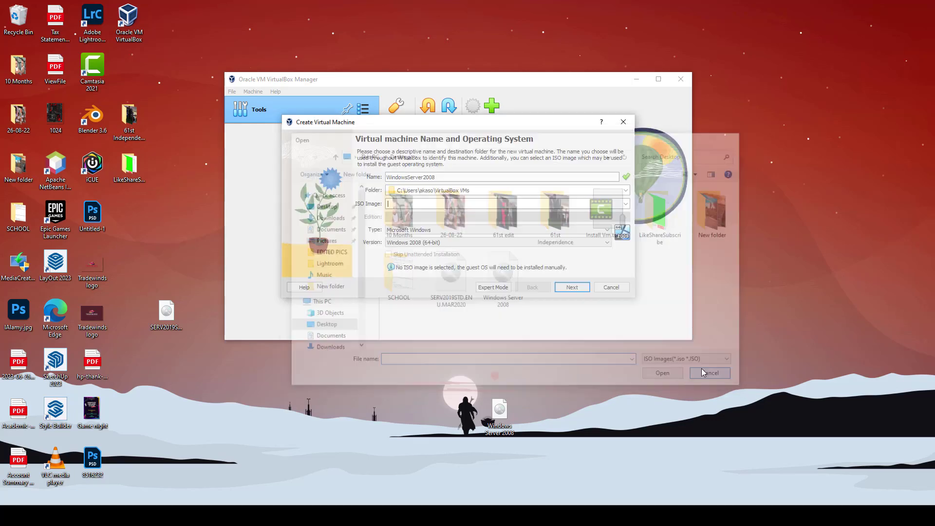
left_click(626, 205)
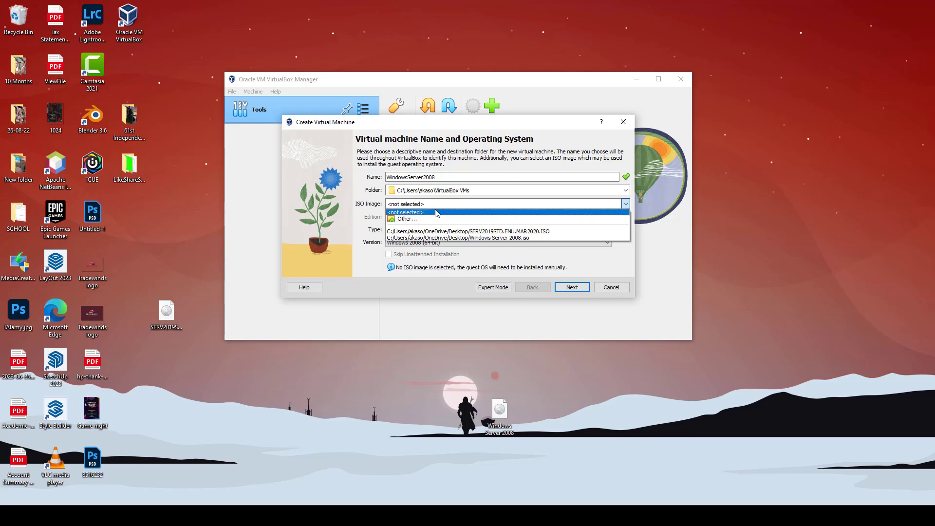
left_click(628, 205)
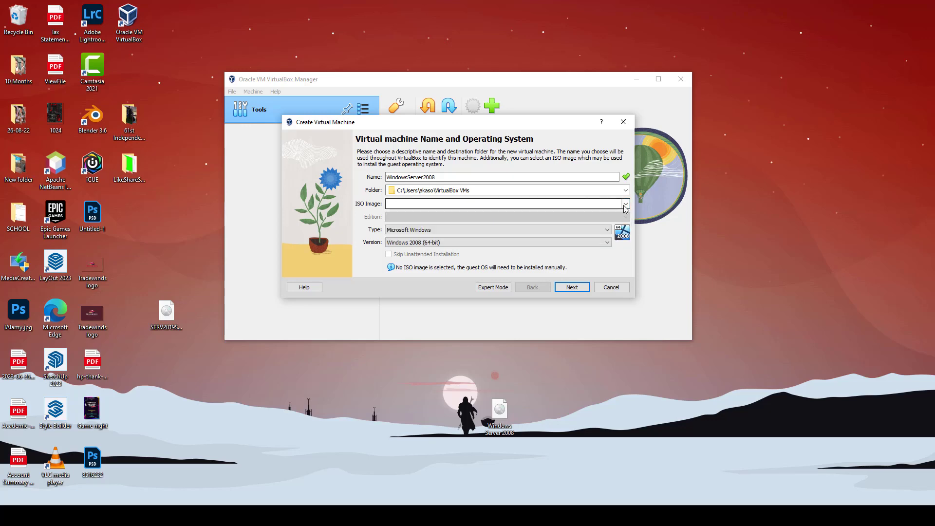
left_click(628, 205)
left_click(462, 219)
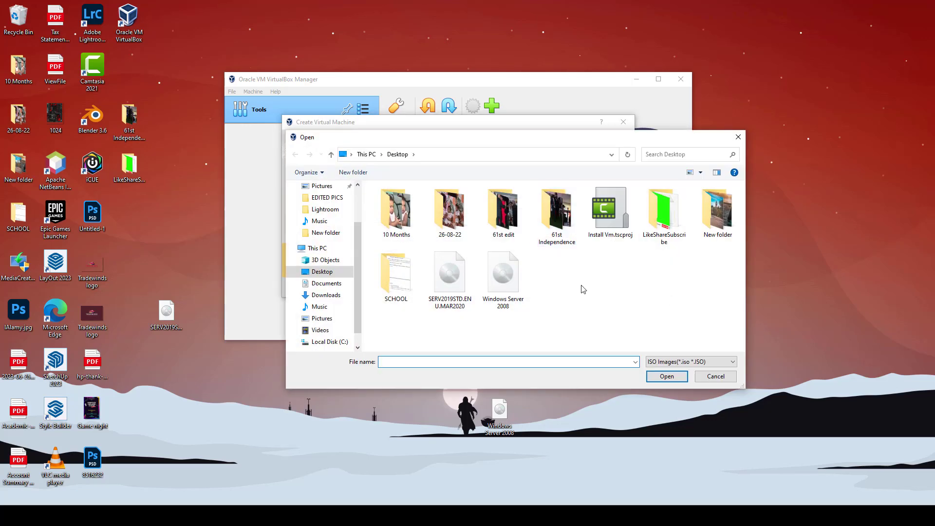
left_click(517, 280)
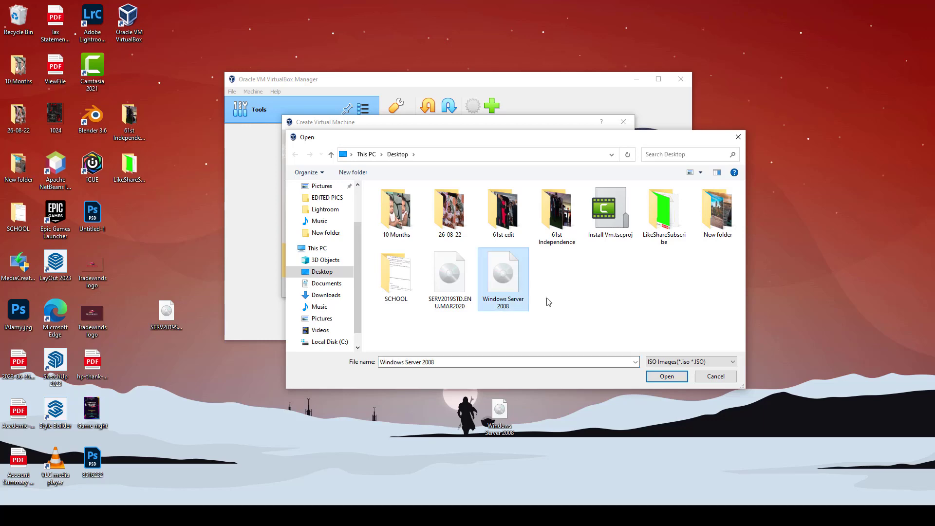
left_click(667, 376)
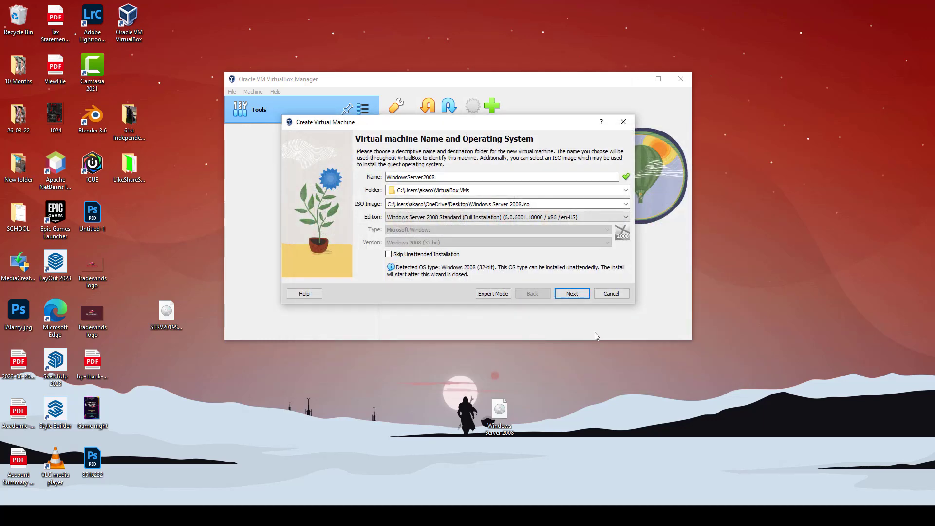
Keep the Standard Full Installation edition and skip unattended installation
left_click(624, 218)
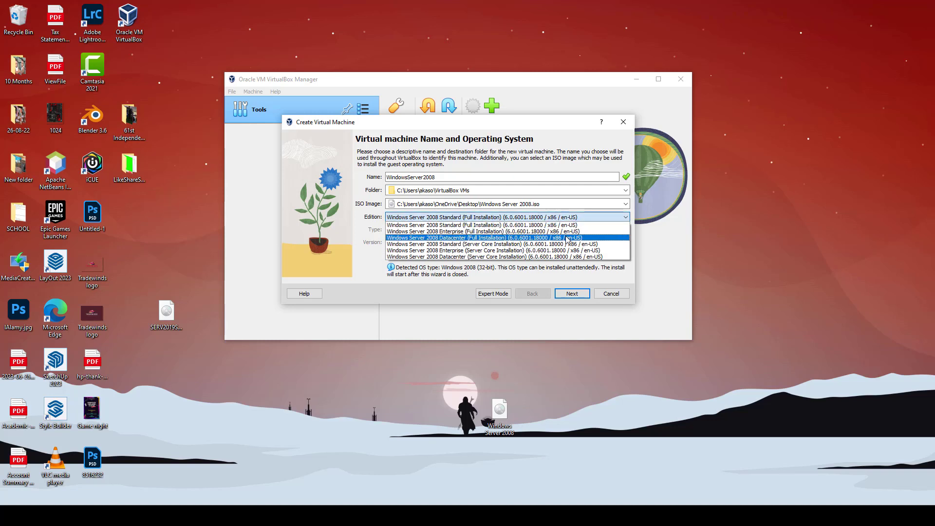
left_click(504, 227)
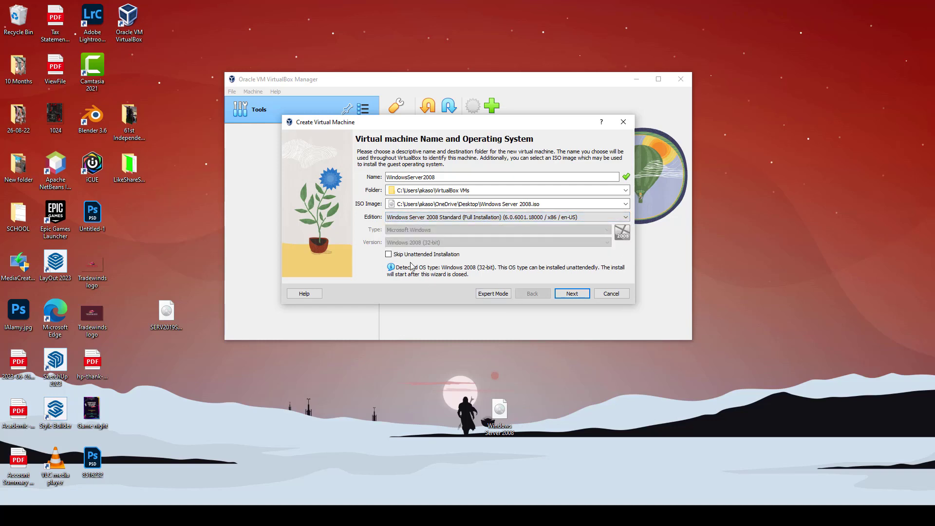
left_click(388, 255)
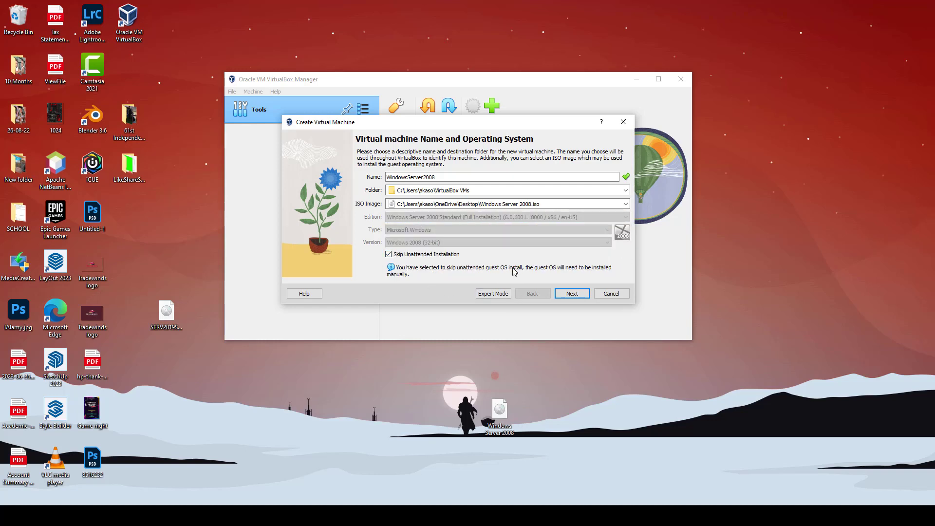
left_click(573, 293)
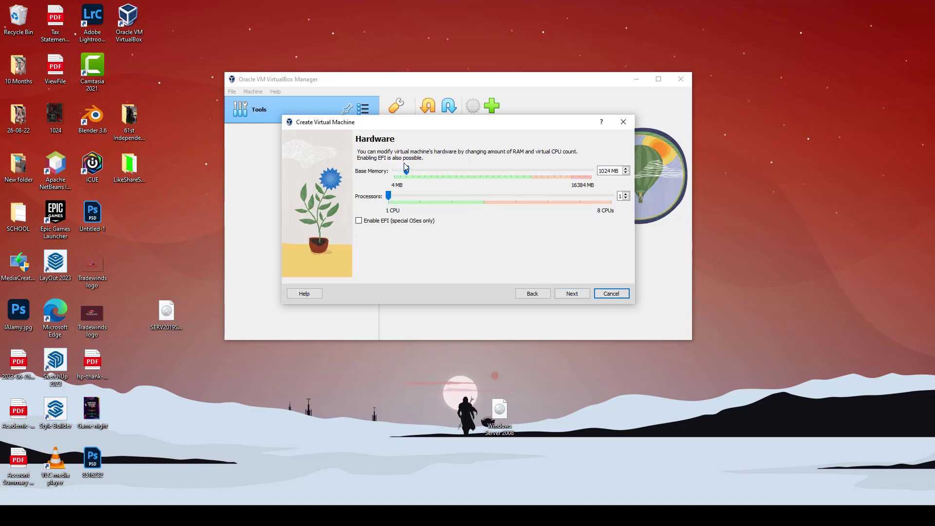
Give the new VM 4096 MB base memory and 2 processors
left_click_drag(407, 170, 445, 172)
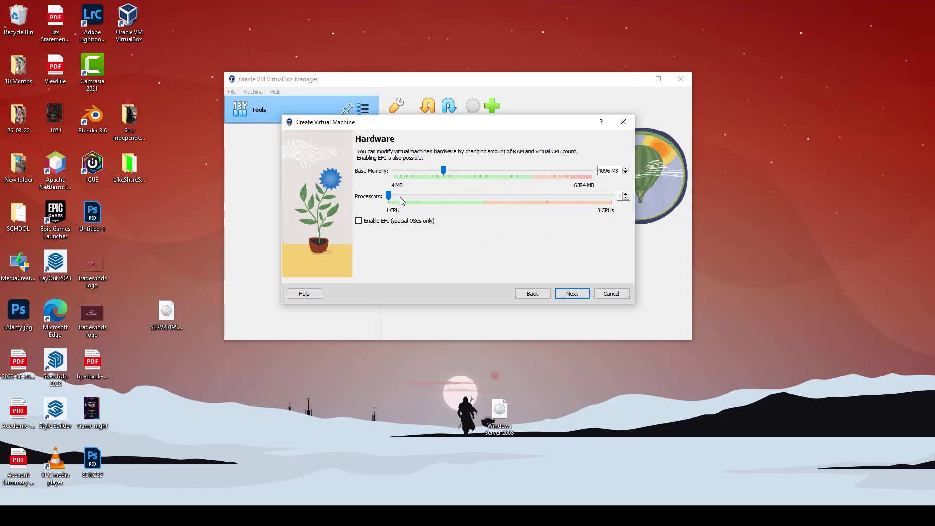
left_click_drag(389, 196, 422, 199)
left_click(561, 294)
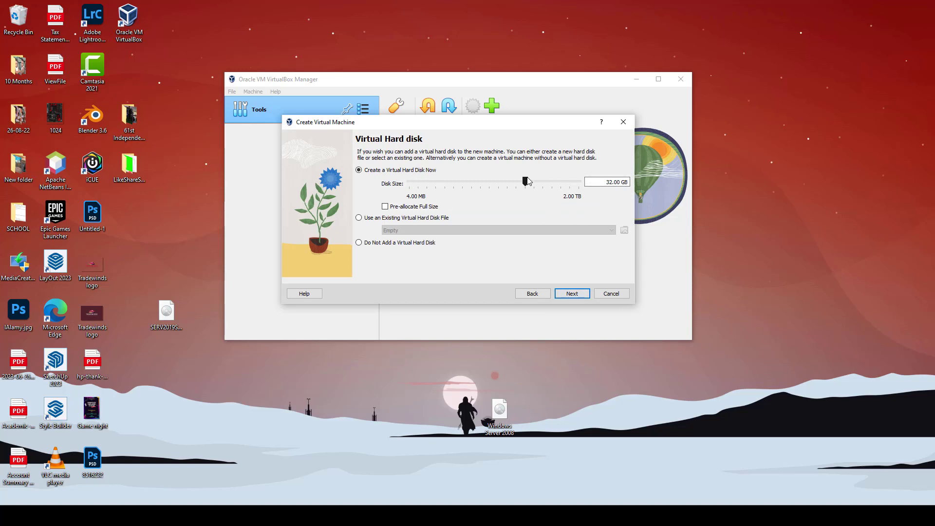
Size the virtual hard disk to 35.31 GB and finish creating the VM
left_click_drag(526, 182, 528, 183)
type("32")
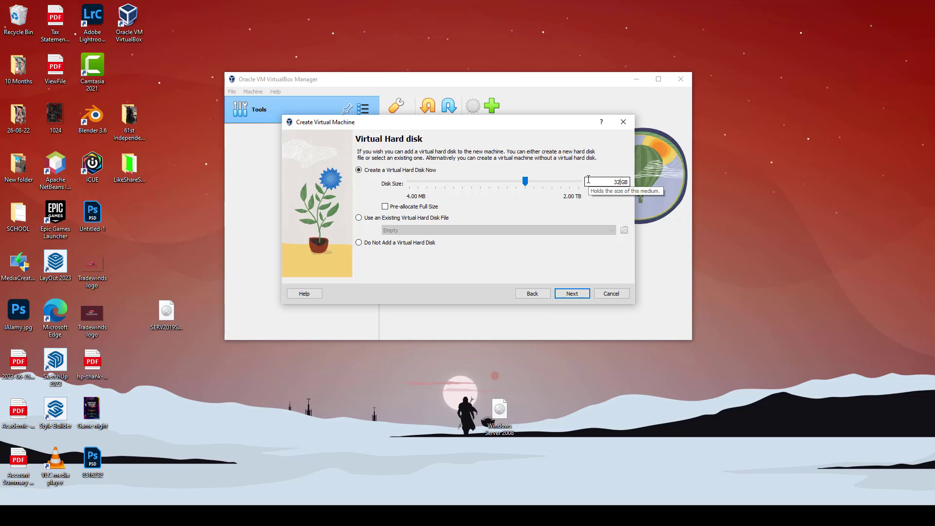
type("00")
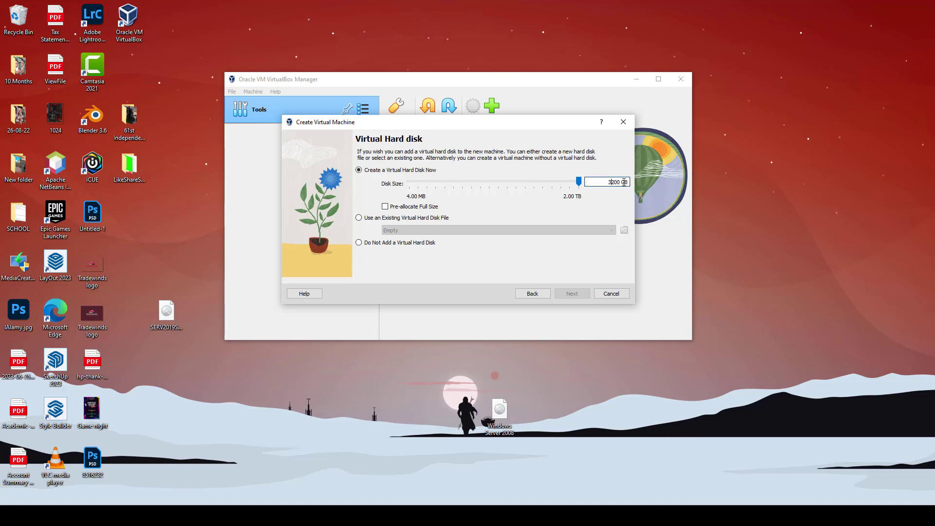
left_click_drag(579, 182, 529, 186)
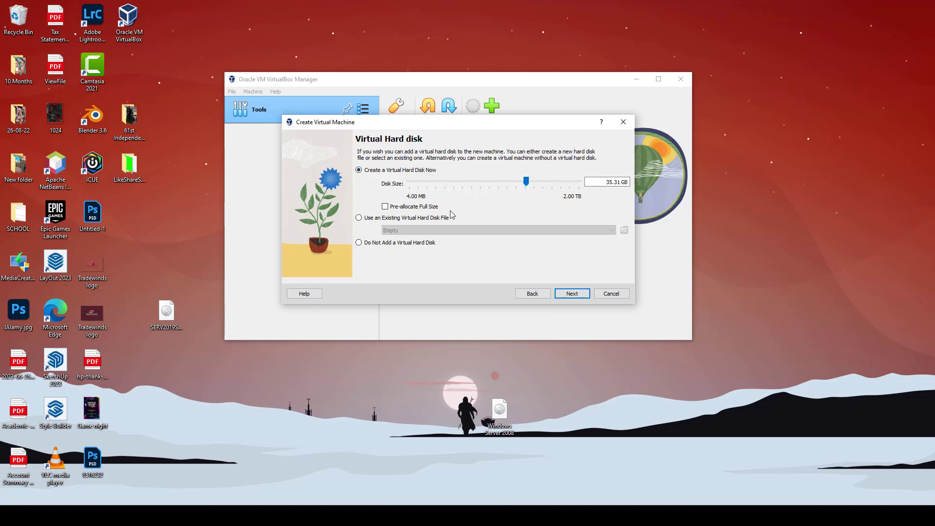
left_click(567, 294)
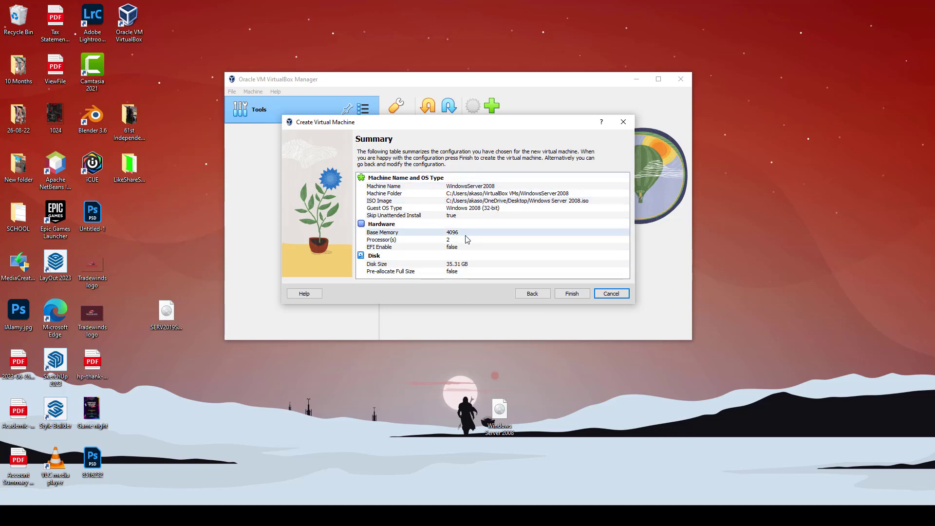
left_click(569, 294)
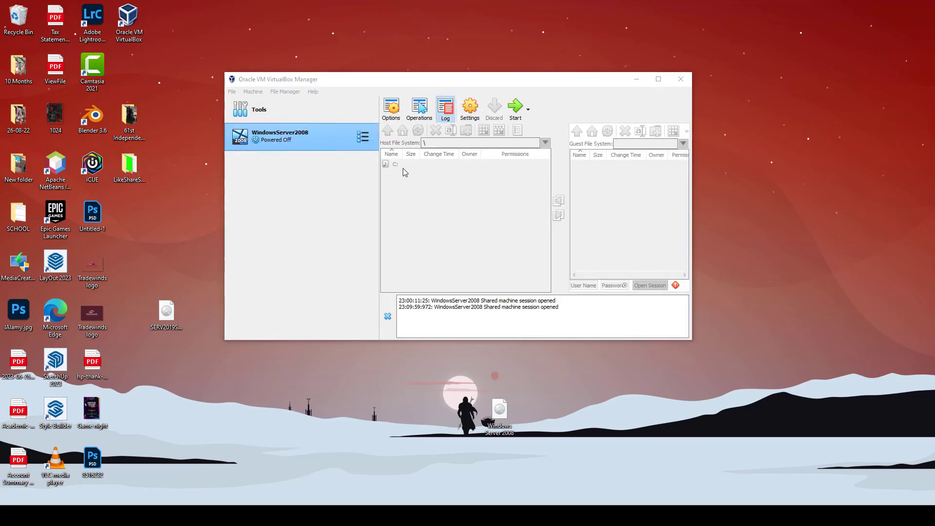
Open the VM settings and look through System, Display, Storage and Audio to reach Network
left_click(471, 119)
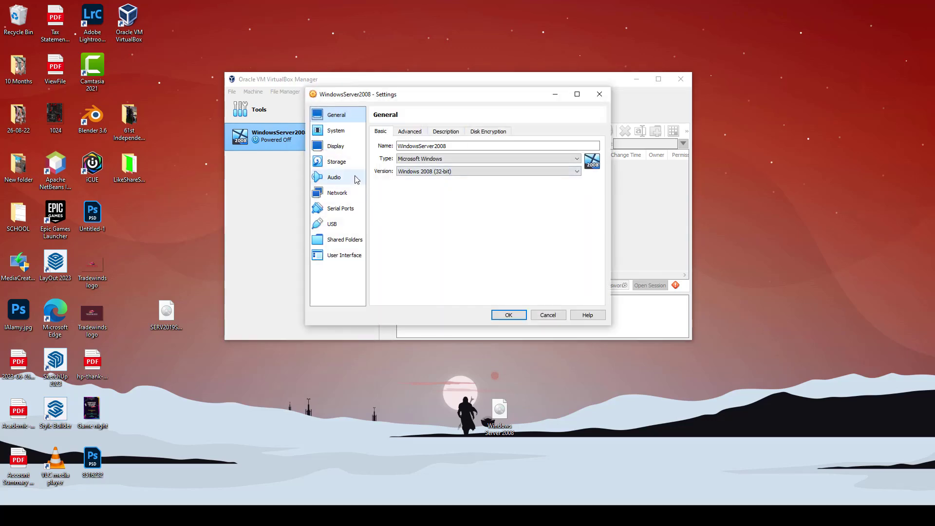
left_click(337, 131)
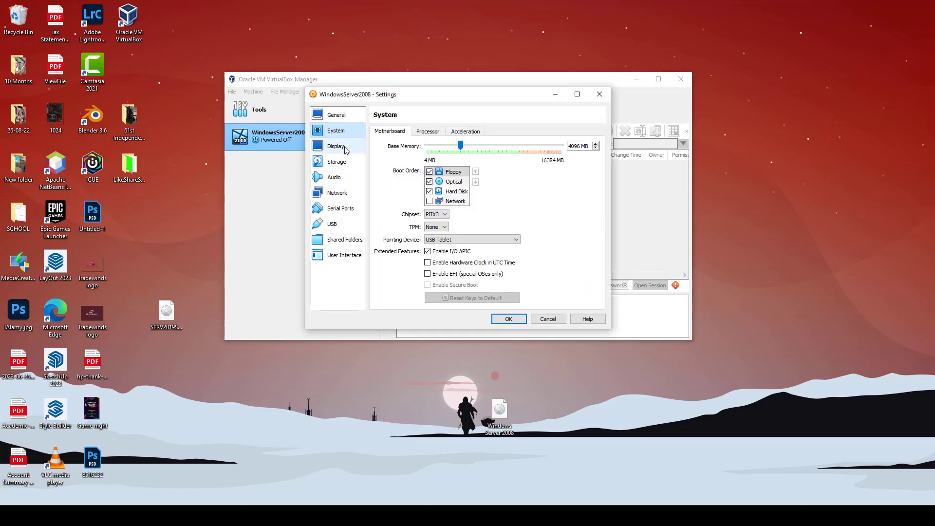
left_click(344, 146)
left_click(338, 131)
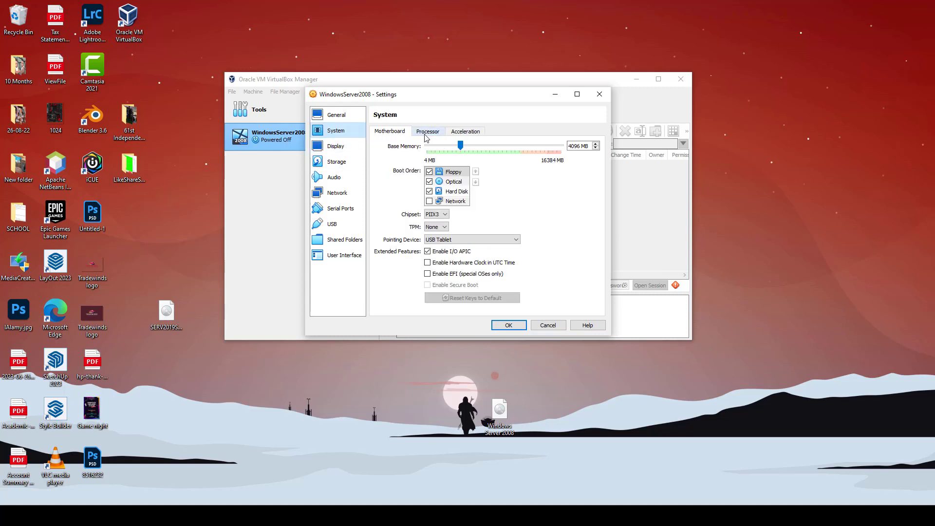
left_click(334, 148)
left_click(358, 164)
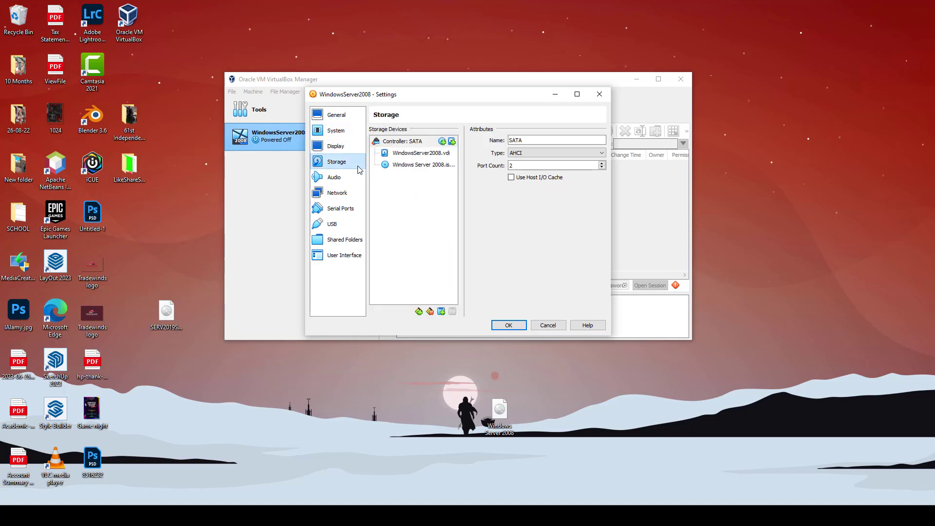
left_click(351, 181)
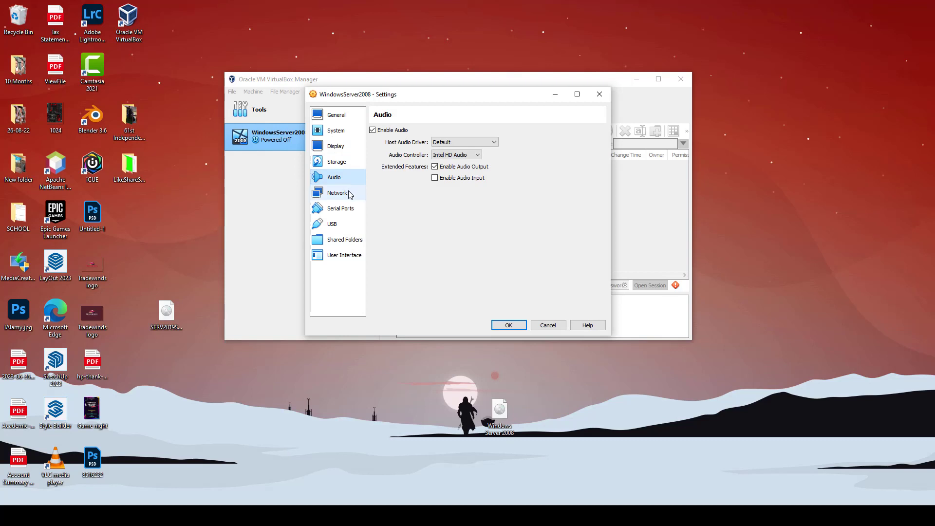
left_click(347, 193)
Attach Adapter 1 to Host-only Adapter with promiscuous mode Allow All and save
left_click(476, 157)
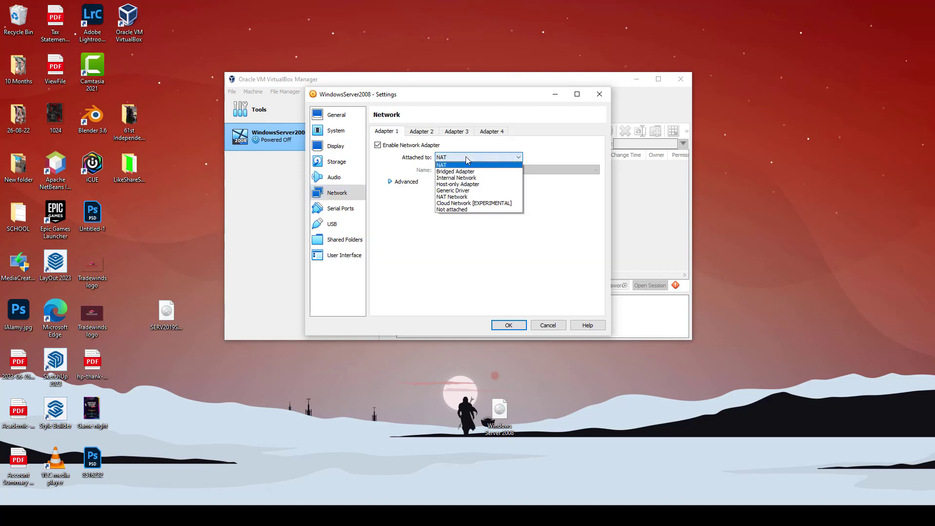
left_click(472, 186)
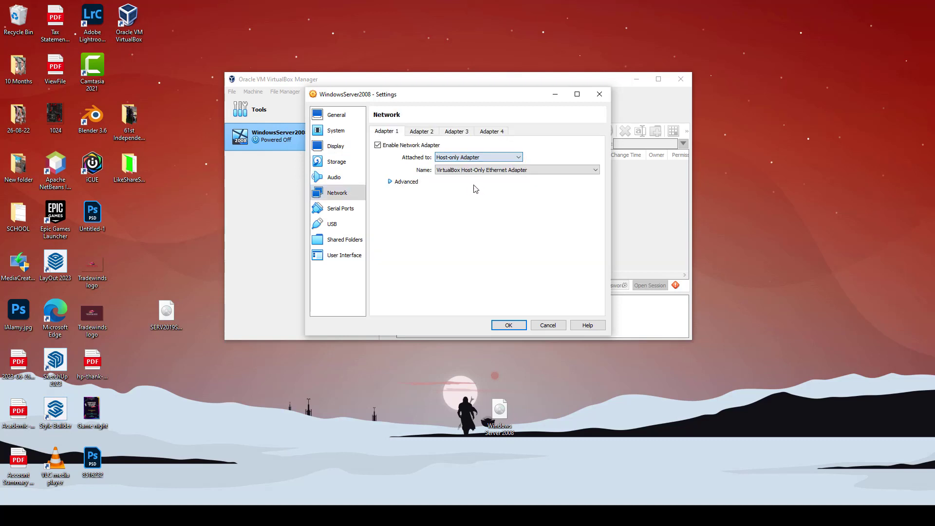
left_click(413, 184)
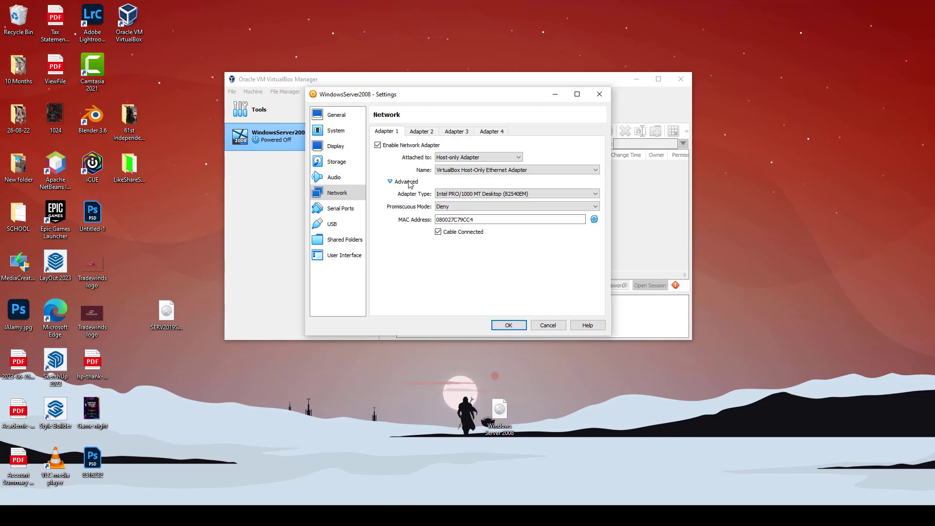
left_click(463, 207)
left_click(468, 228)
left_click(508, 325)
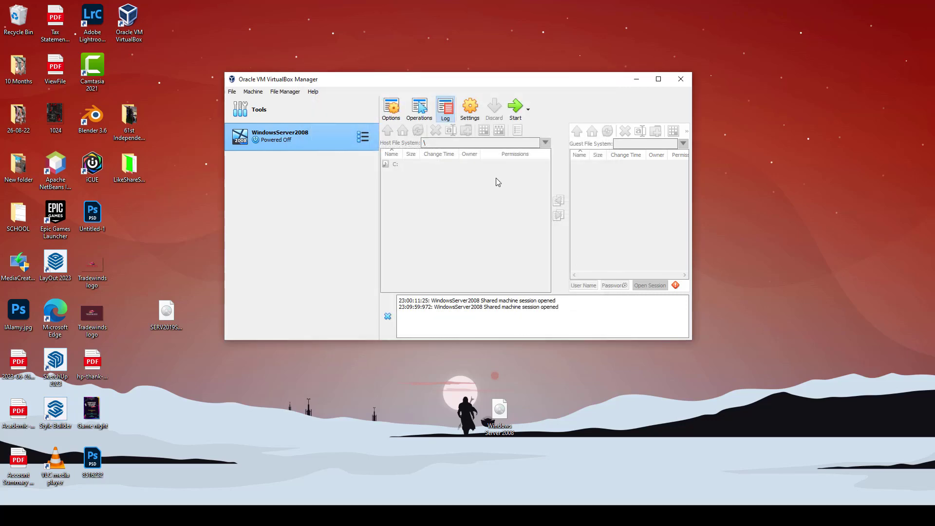
Boot WindowsServer2008 from the ISO and dismiss the keyboard capture and mouse integration notices
double_click(323, 137)
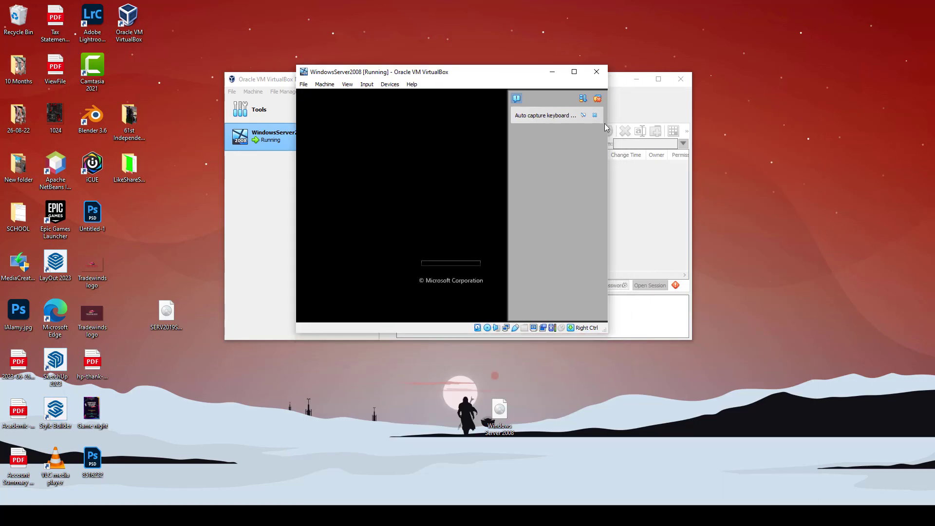
left_click(595, 116)
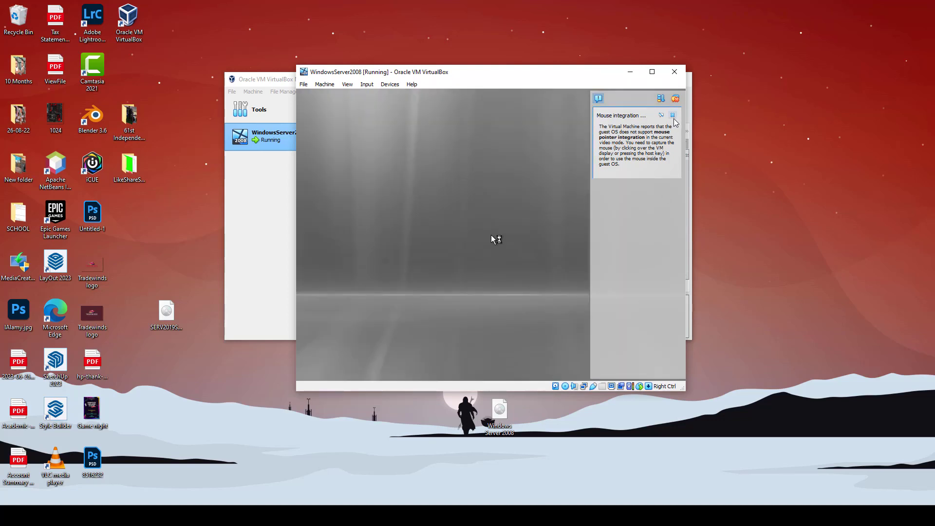
left_click(674, 118)
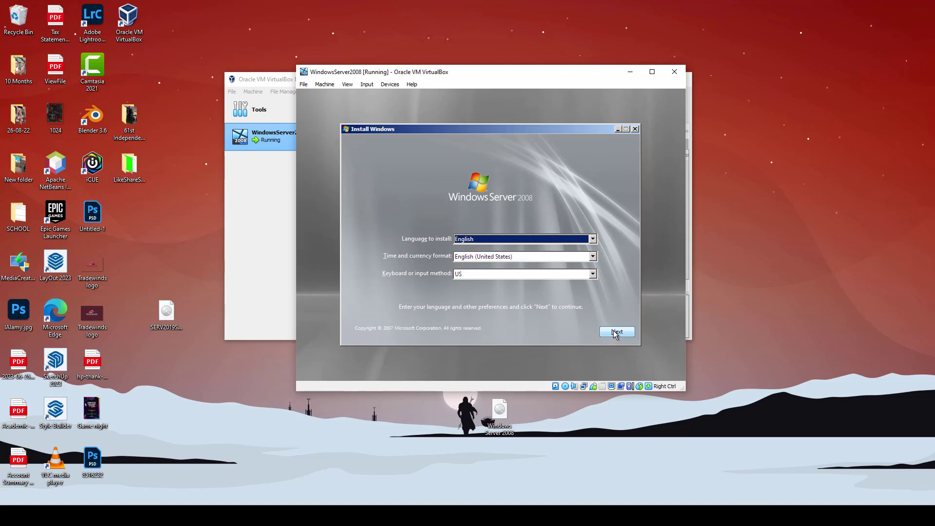
Keep English with English (United States) formats and begin the Windows Server 2008 installation
left_click(593, 241)
left_click(596, 247)
left_click(593, 256)
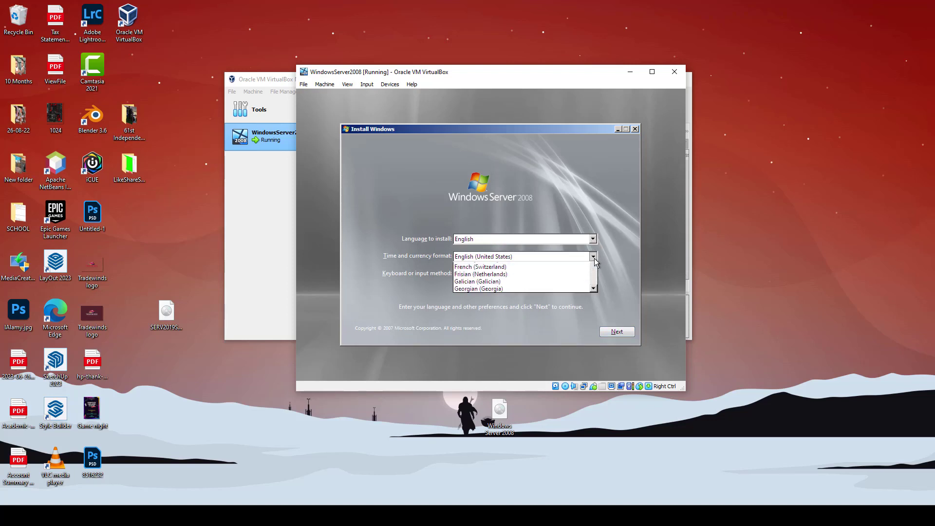
left_click(585, 267)
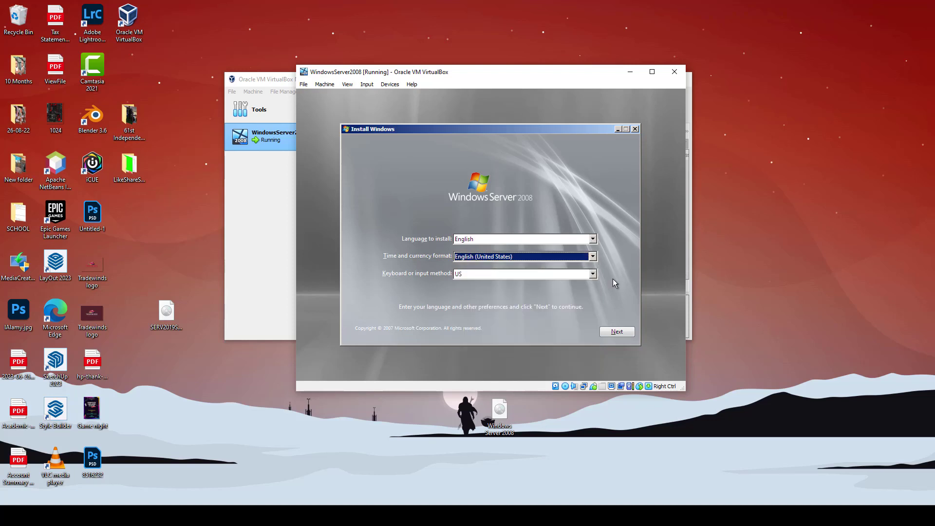
left_click(618, 332)
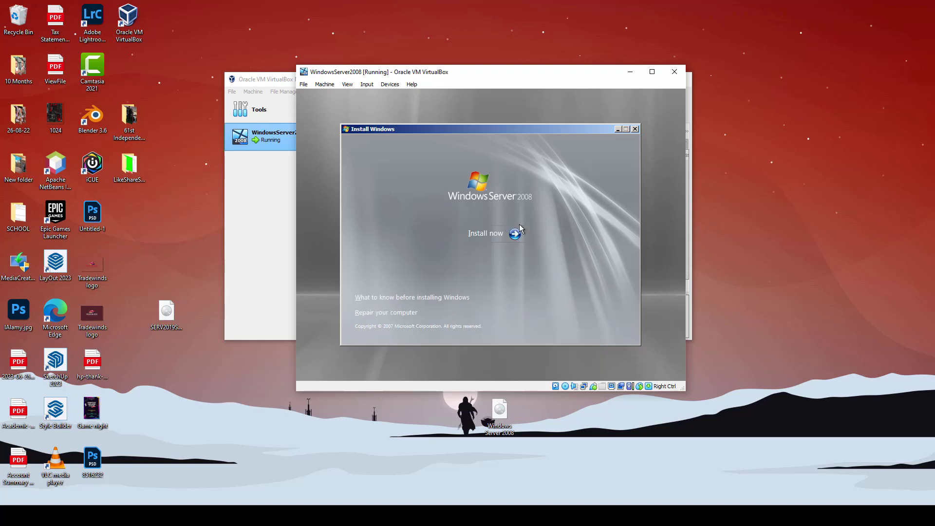
left_click(481, 236)
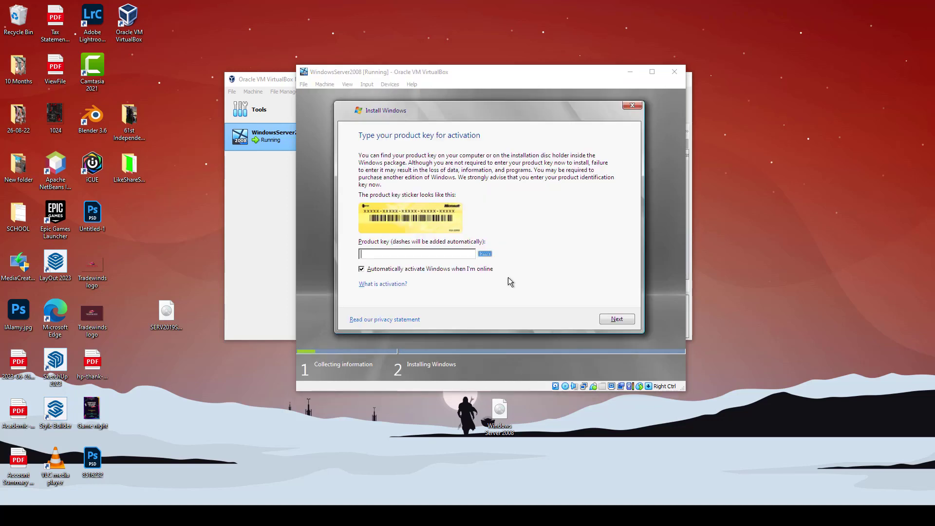
Skip the product key with automatic online activation turned off
left_click(361, 270)
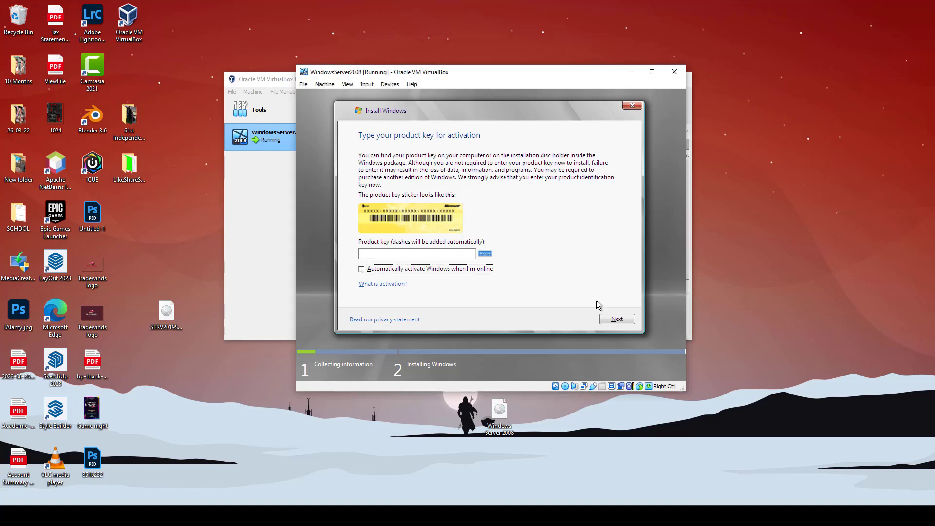
left_click(621, 319)
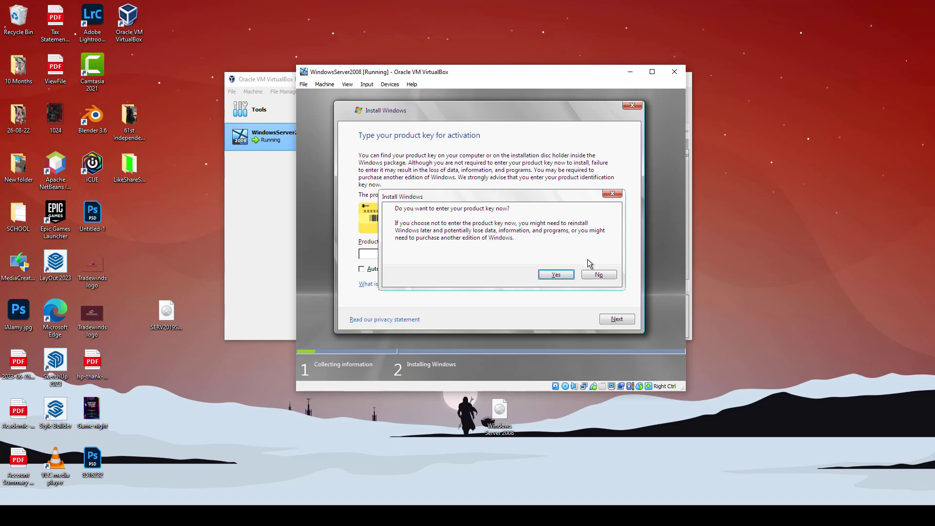
left_click(599, 274)
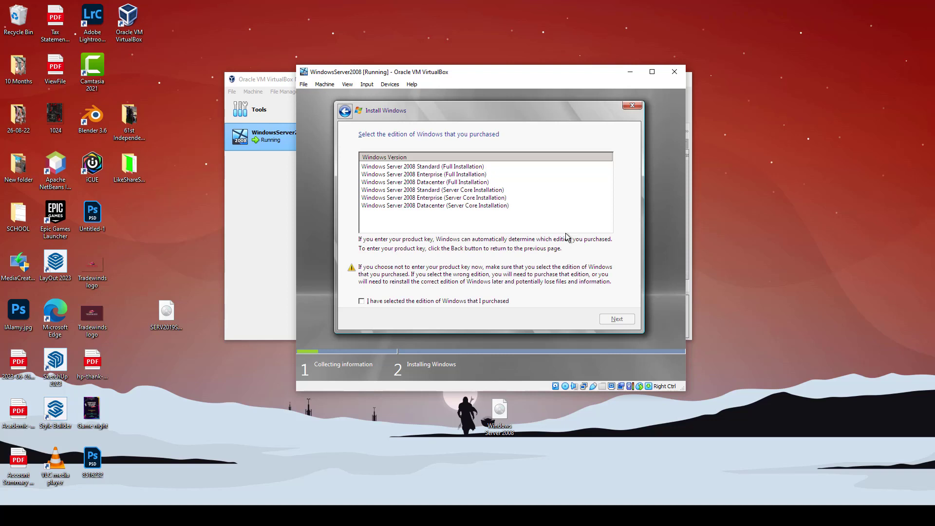
Choose Windows Server 2008 Standard (Full Installation) and confirm the purchased edition
left_click(461, 166)
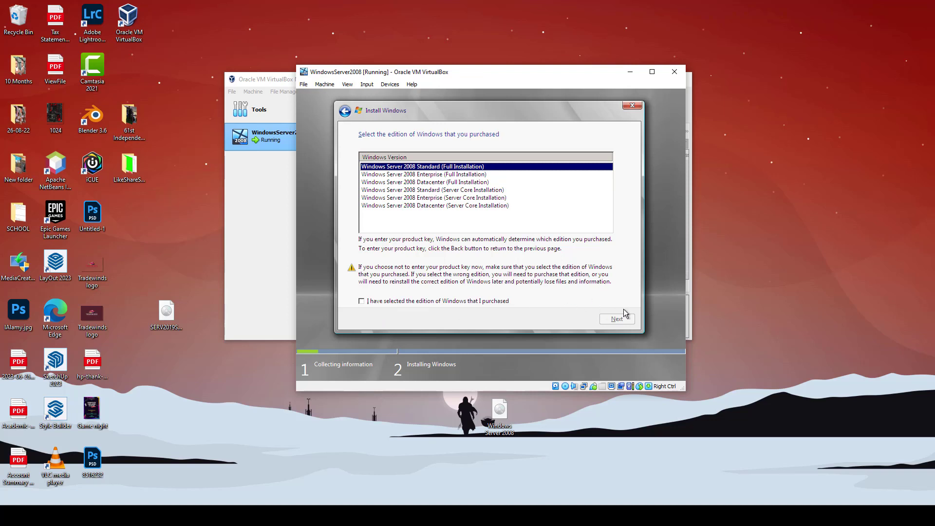
left_click(363, 303)
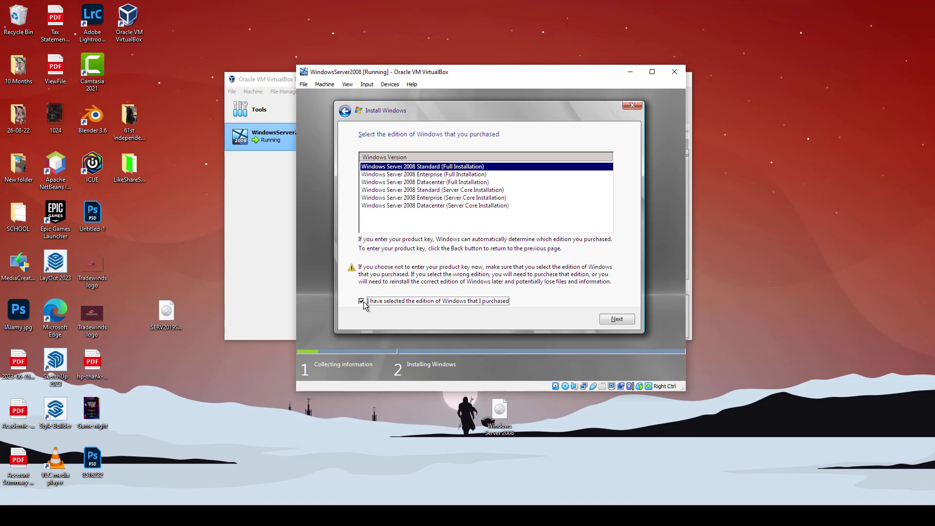
left_click(616, 320)
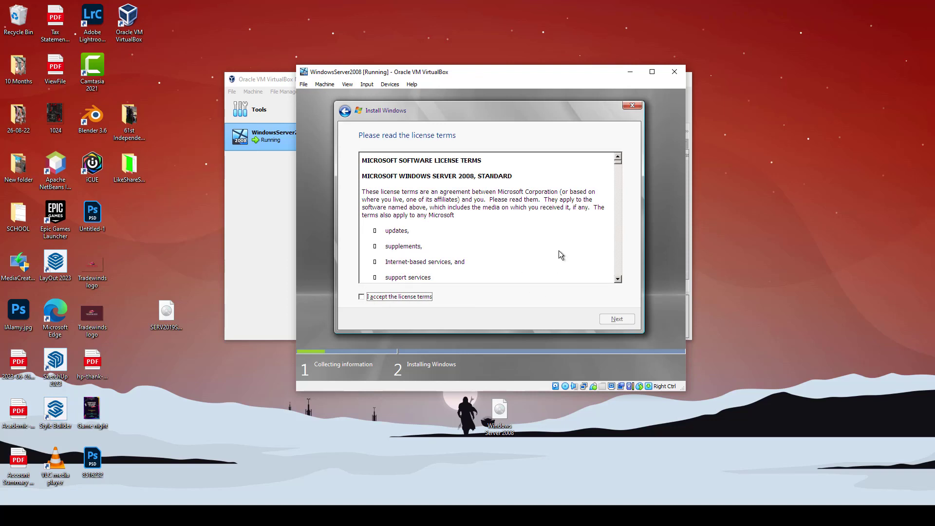
Accept the license terms and run a Custom install onto Disk 0 Unallocated Space
left_click(361, 297)
left_click(624, 320)
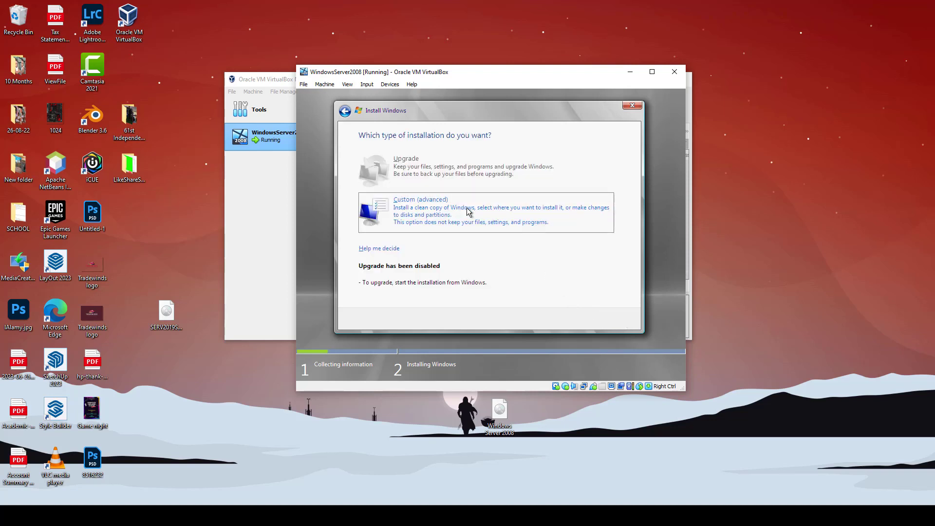
left_click(482, 217)
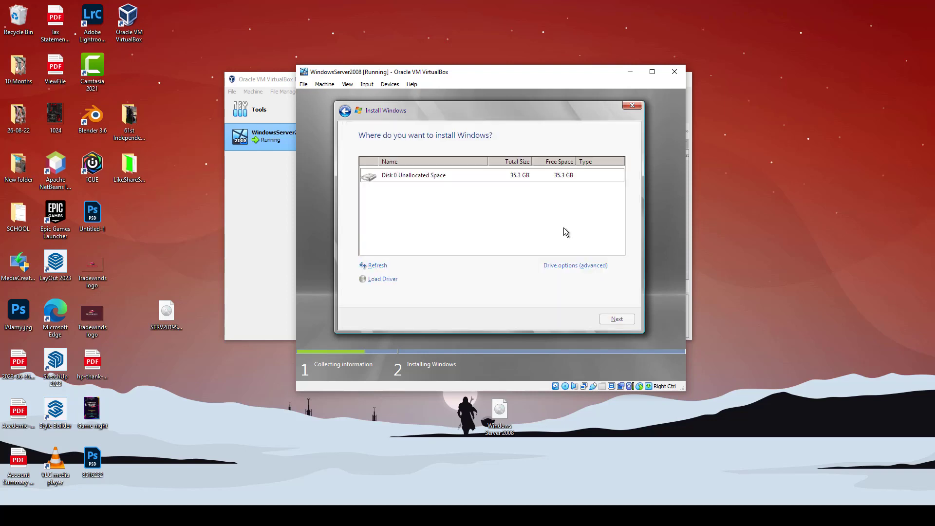
left_click(460, 176)
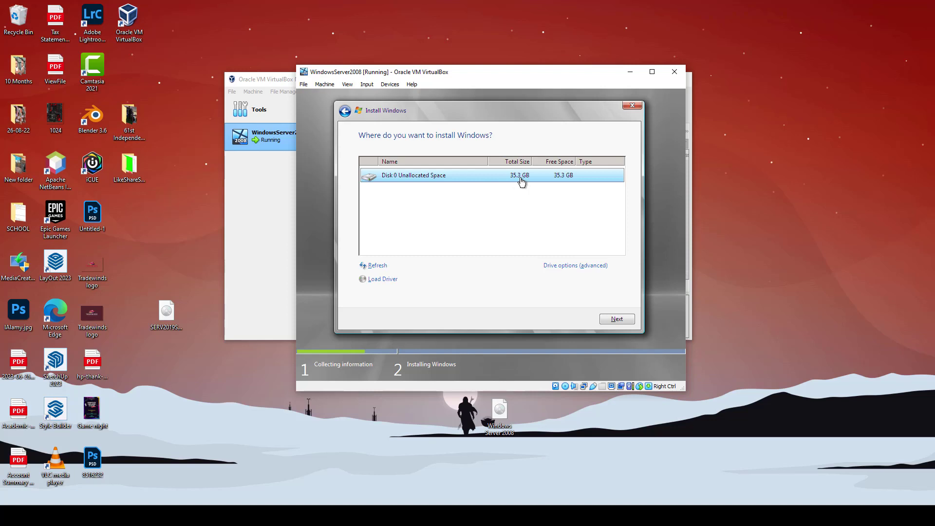
left_click(628, 321)
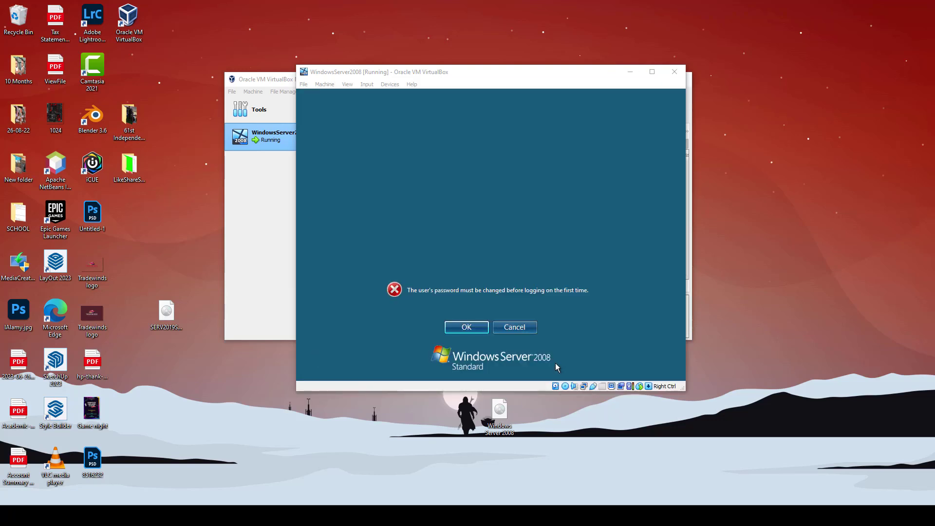
Set and confirm a new Administrator password, then acknowledge the change
left_click(479, 332)
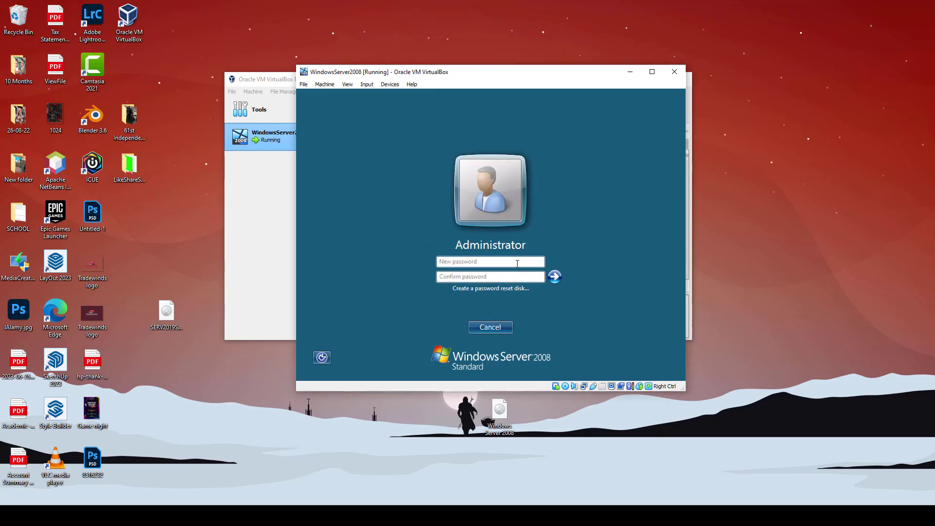
type("123456")
key("Tab")
type("••••••••")
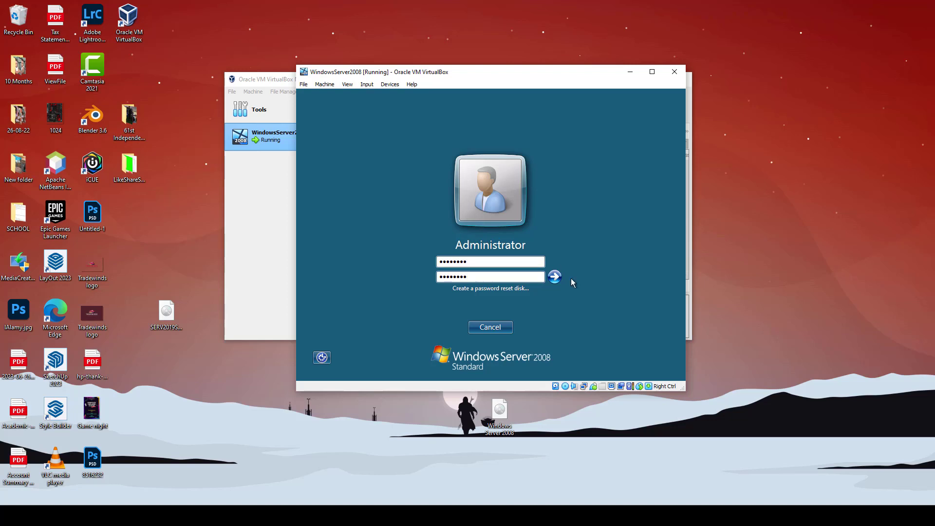
left_click(555, 276)
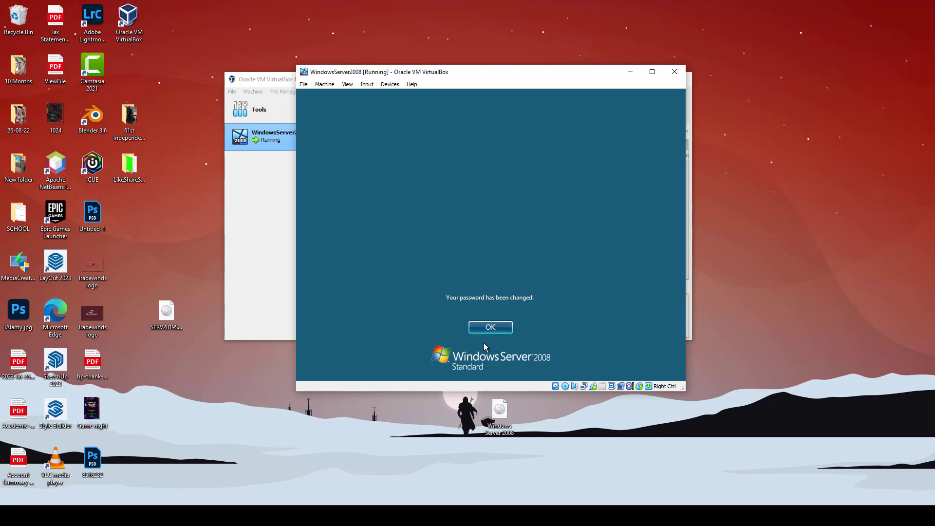
left_click(491, 328)
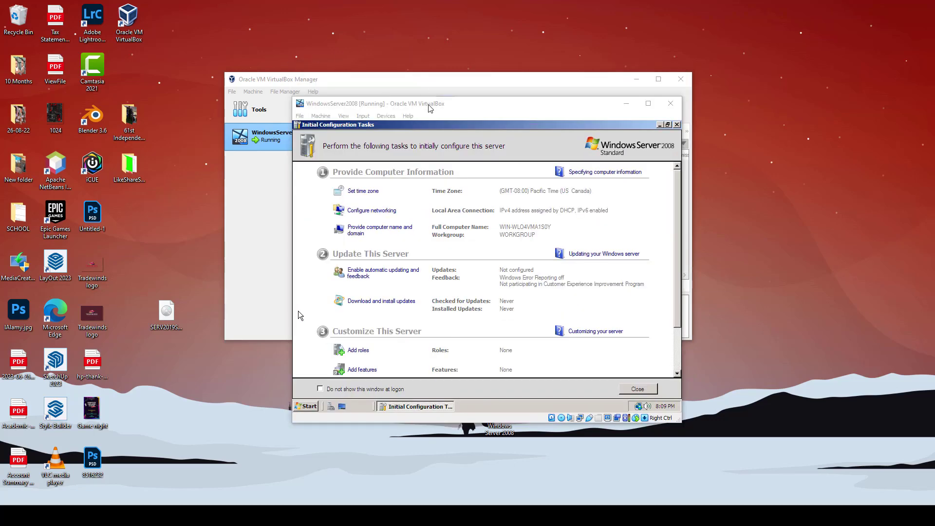
Move the VM window slightly left once Initial Configuration Tasks appears
left_click_drag(428, 104, 398, 101)
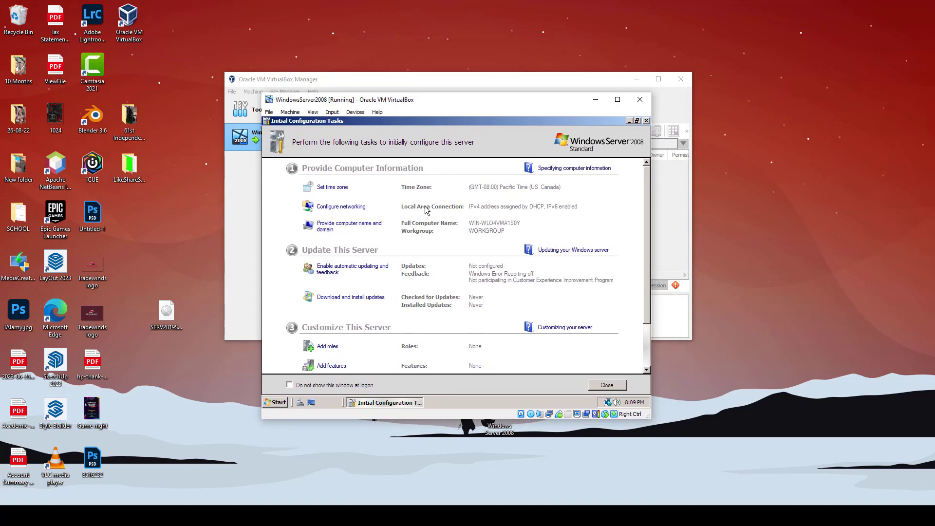